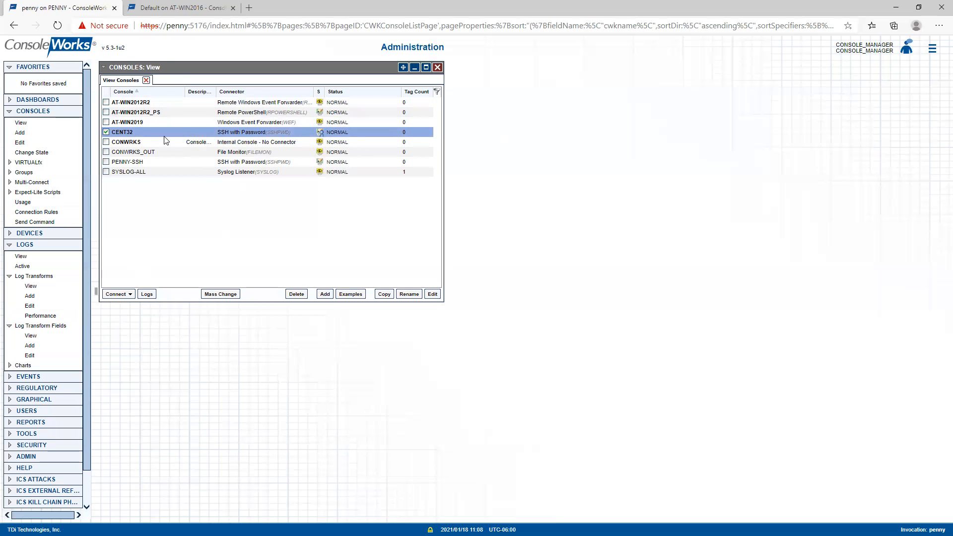
Open the CENT32 console and review the end of its log for January 18, 2021.
double_click(118, 132)
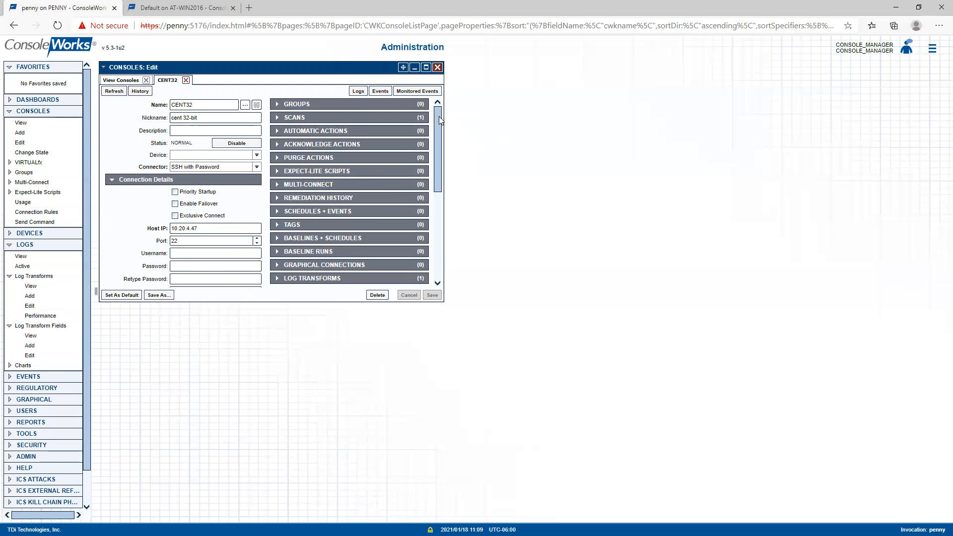
scroll(439, 120, "down", 5)
scroll(439, 121, "up", 4)
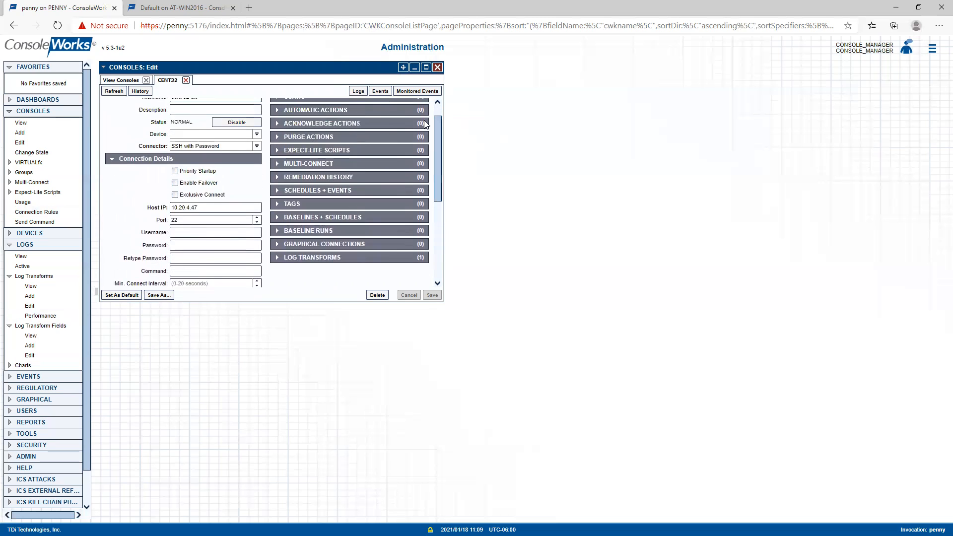
left_click(359, 91)
left_click(189, 177)
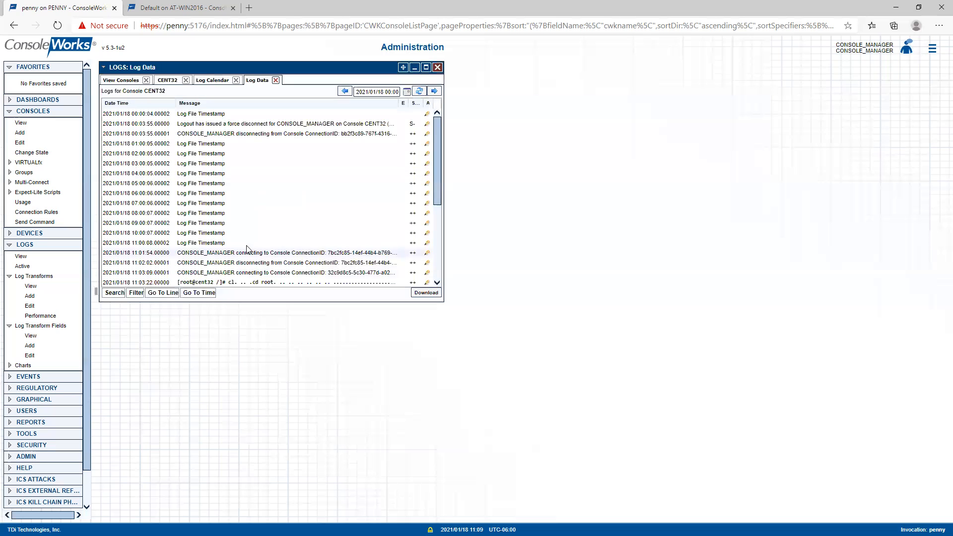
left_click_drag(439, 138, 438, 234)
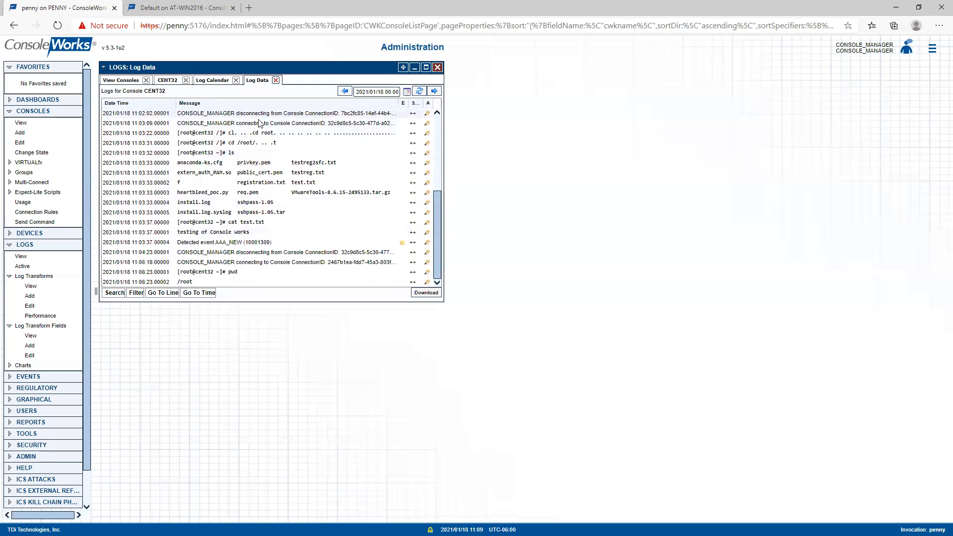
Return to the CENT32 console's settings and open a terminal connection to it.
left_click(165, 83)
scroll(169, 208, "down", 3)
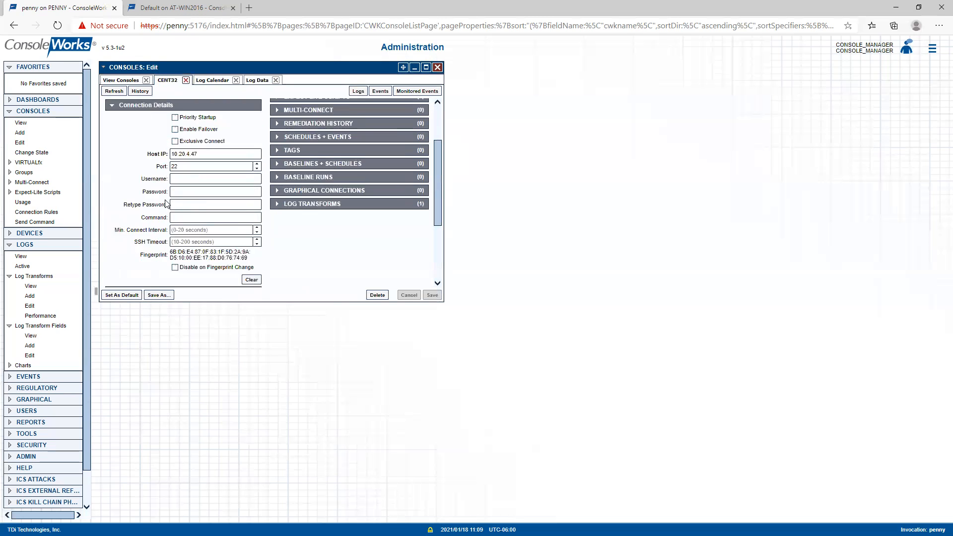
scroll(165, 204, "down", 2)
left_click(142, 218)
left_click(139, 234)
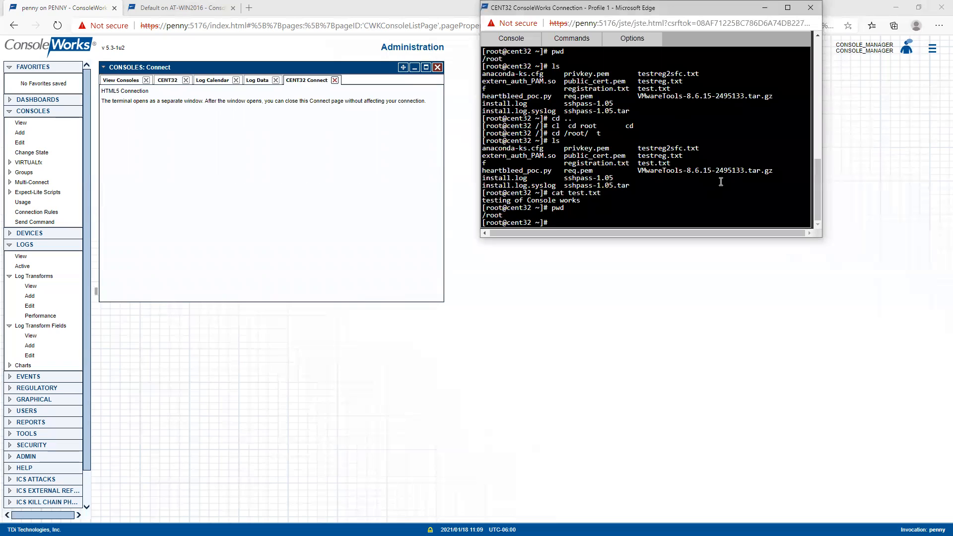
Run cd .., ls, cd root and ls in the CENT32 terminal session.
type("cd ..")
key("Return")
type("ls")
key("Return")
type("cd")
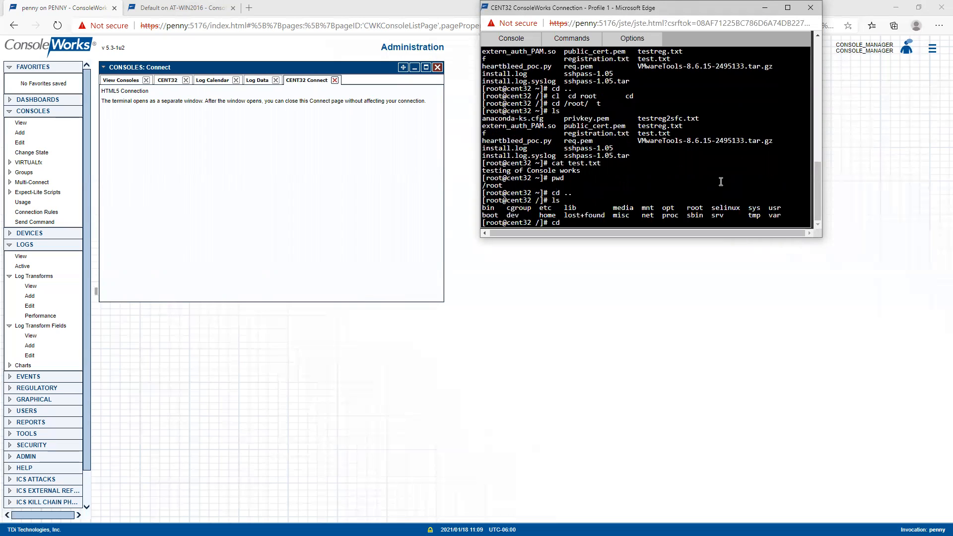
type(" root")
key("Return")
type("ls")
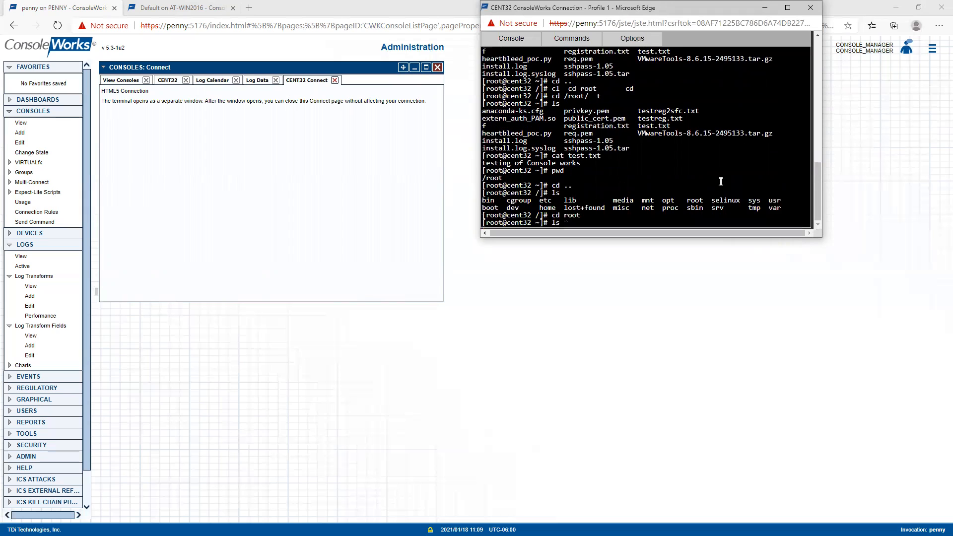
key("Return")
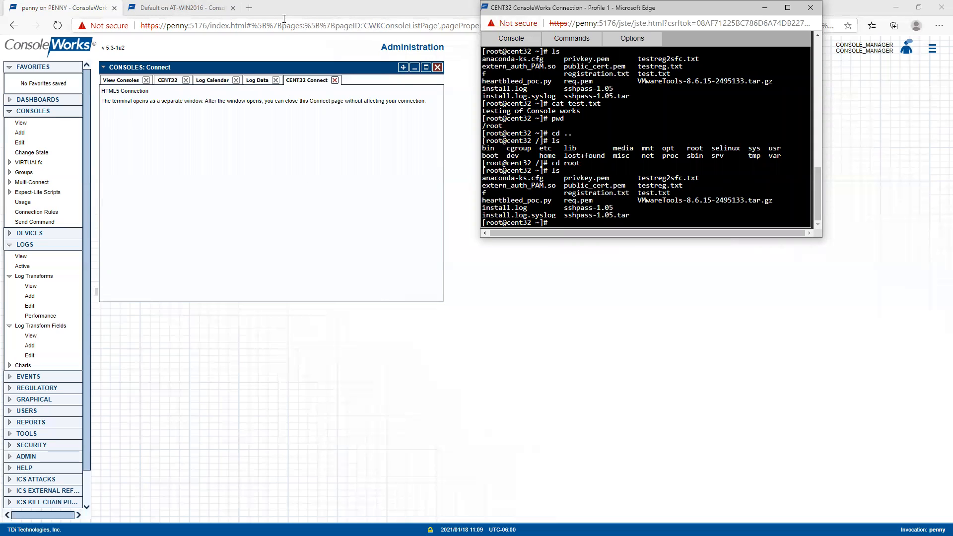
List the log transforms in a separate pane beside the consoles, open the CENT32 transform for editing, and make the pane taller.
left_click(279, 4)
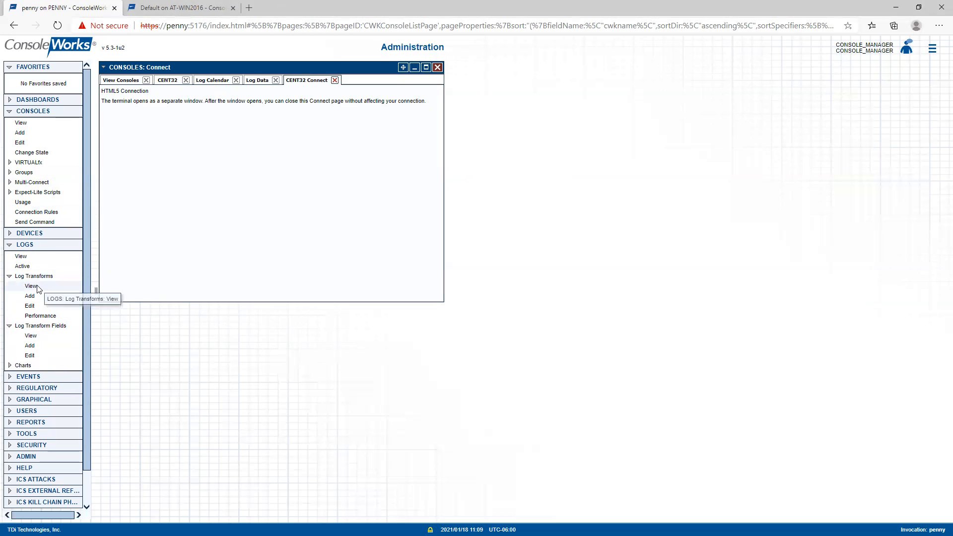
left_click(67, 287)
left_click_drag(179, 80, 515, 68)
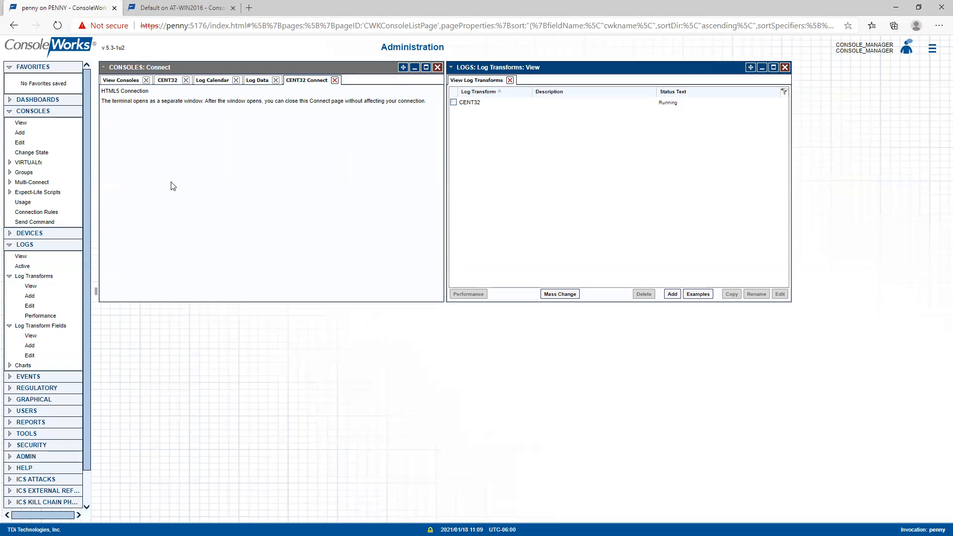
double_click(480, 105)
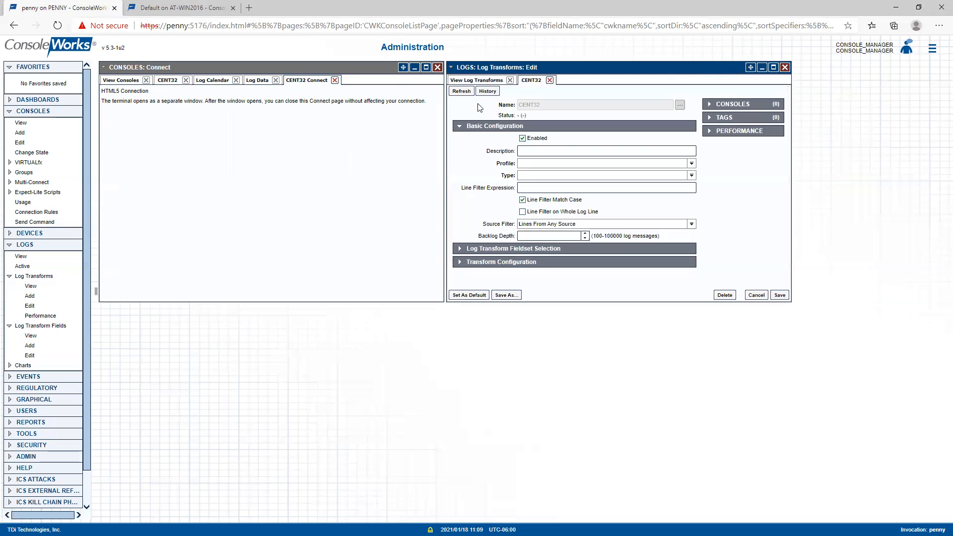
left_click_drag(628, 302, 623, 439)
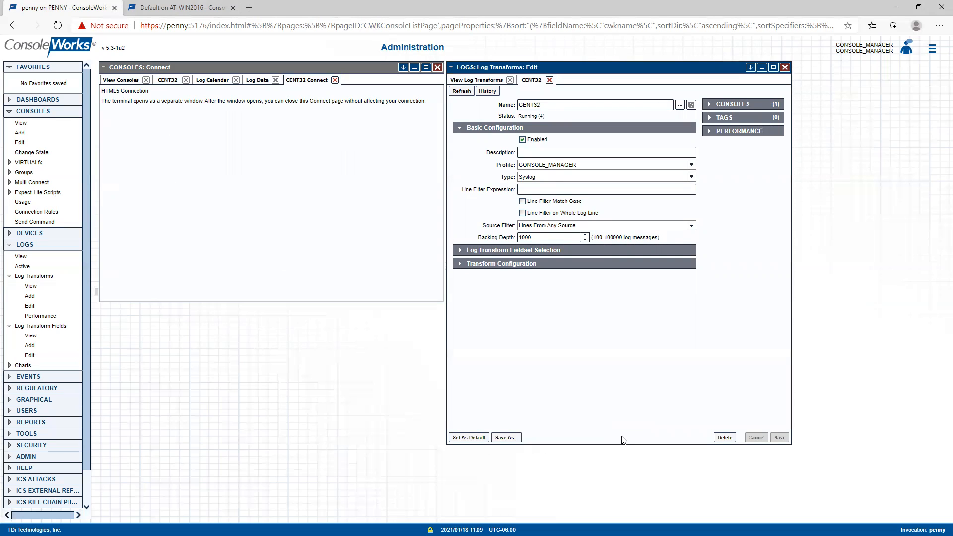
Examine the CENT32 log transform's available types and its syslog host, port, protocol and protocol options.
left_click(691, 176)
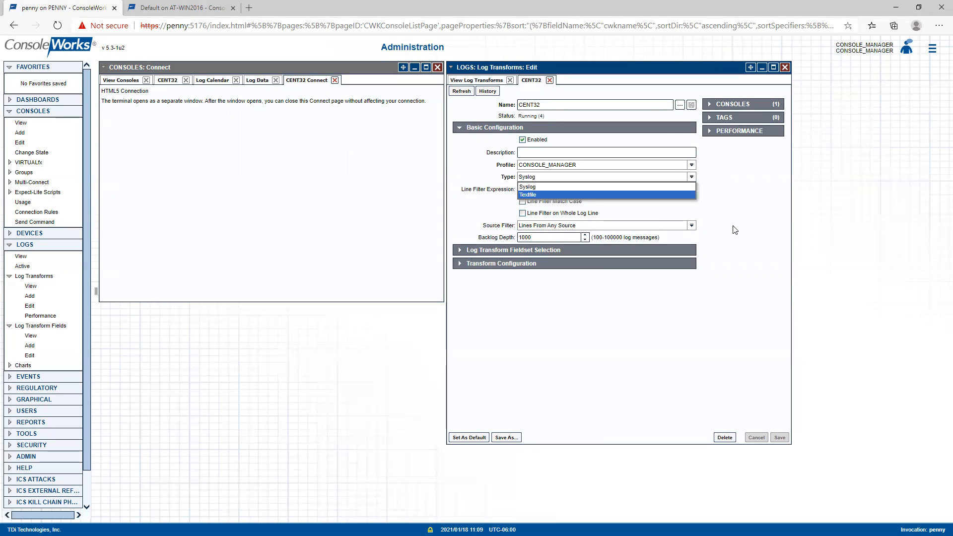
left_click(740, 215)
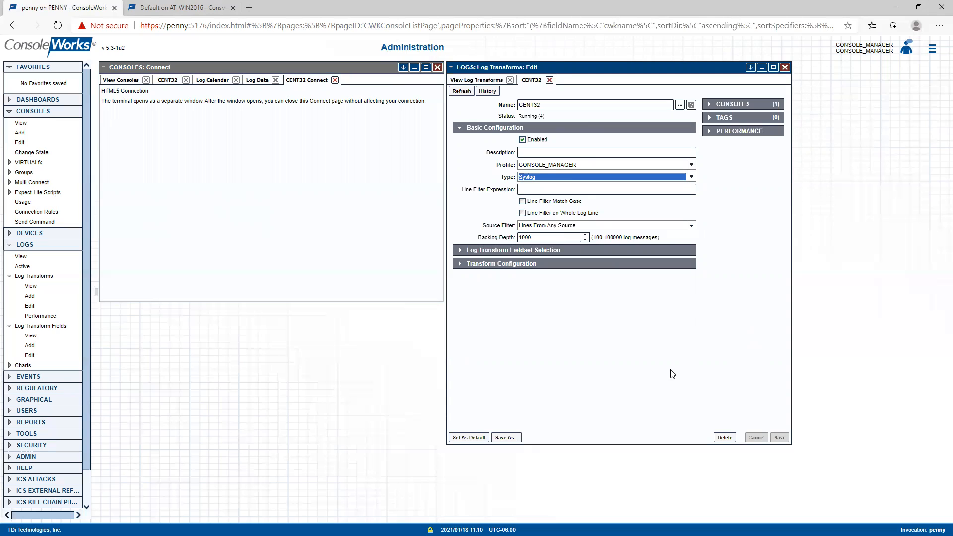
left_click(462, 250)
left_click(468, 250)
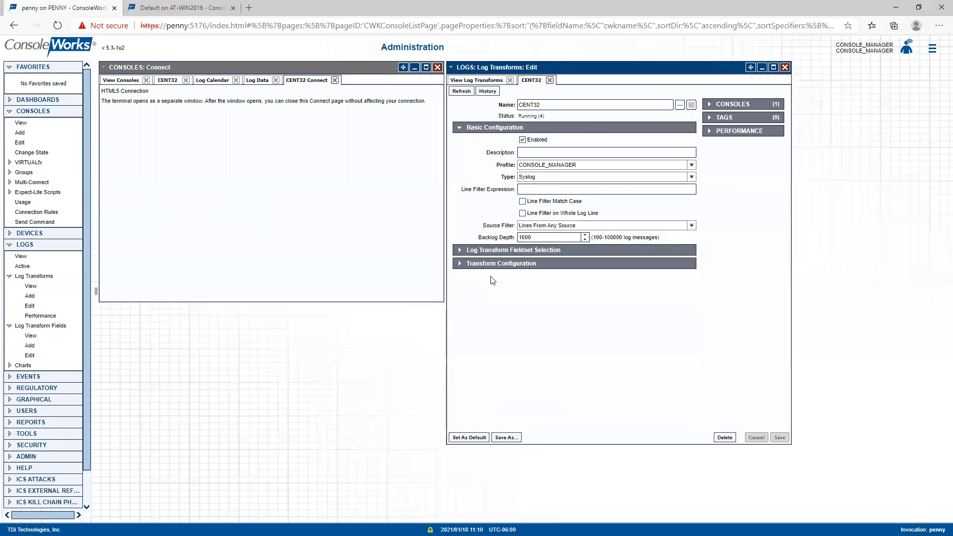
left_click(469, 263)
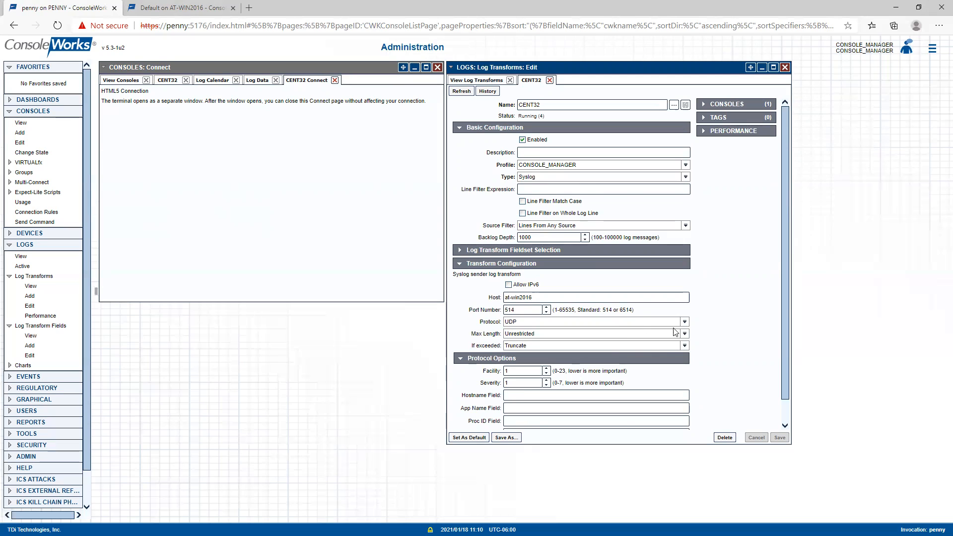
scroll(729, 317, "down", 1)
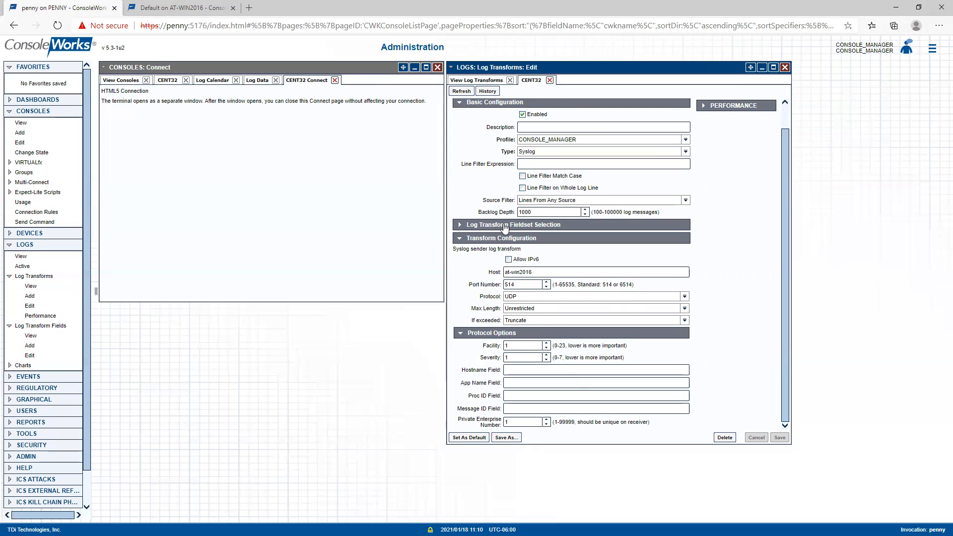
Open the transform's CENT32 fieldset and compare its selected field with the nickname in the CENT32 console's settings.
left_click(458, 239)
left_click(475, 252)
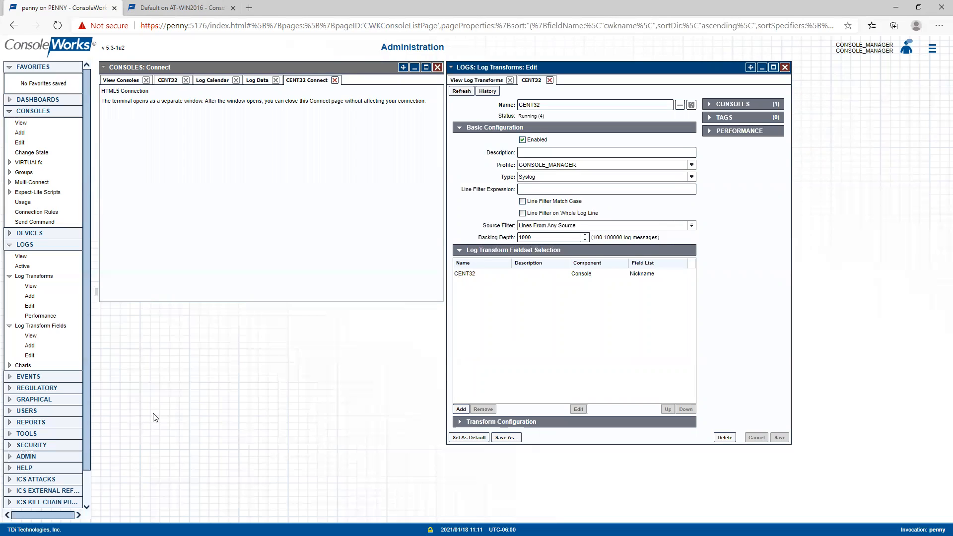
left_click(258, 80)
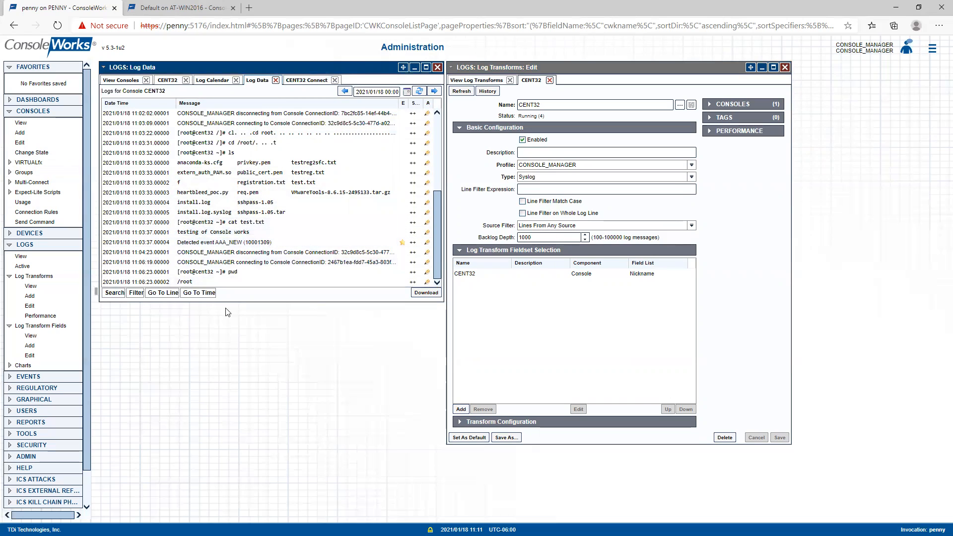
left_click(470, 274)
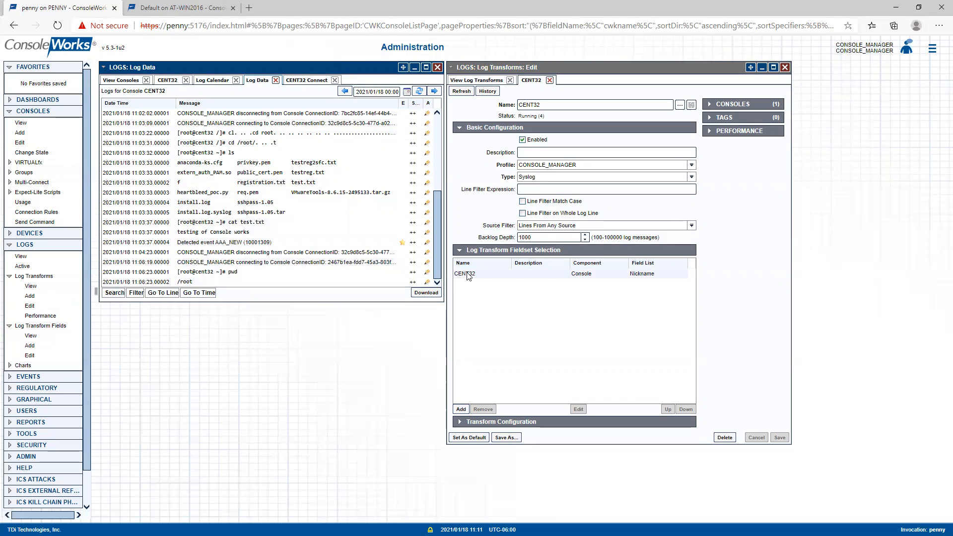
left_click(578, 410)
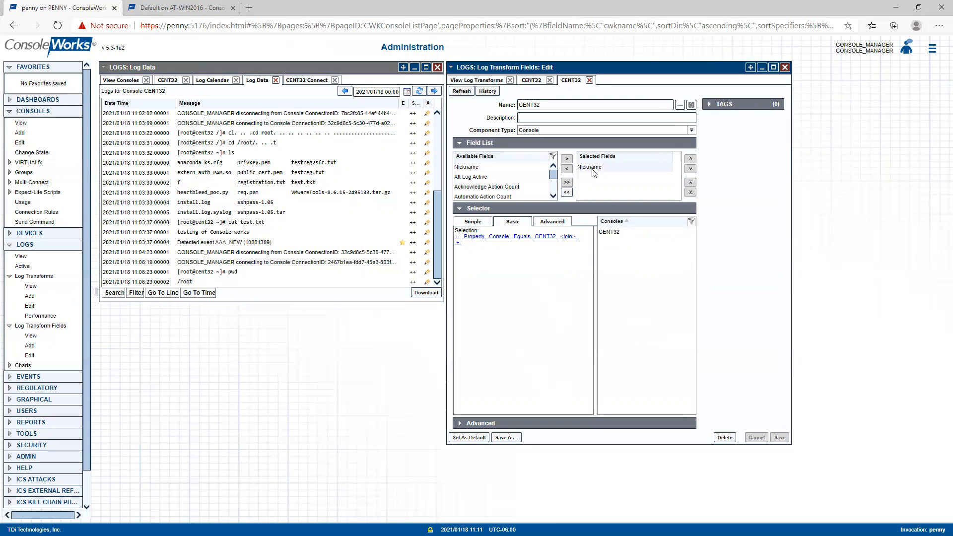
left_click(174, 80)
scroll(334, 237, "up", 5)
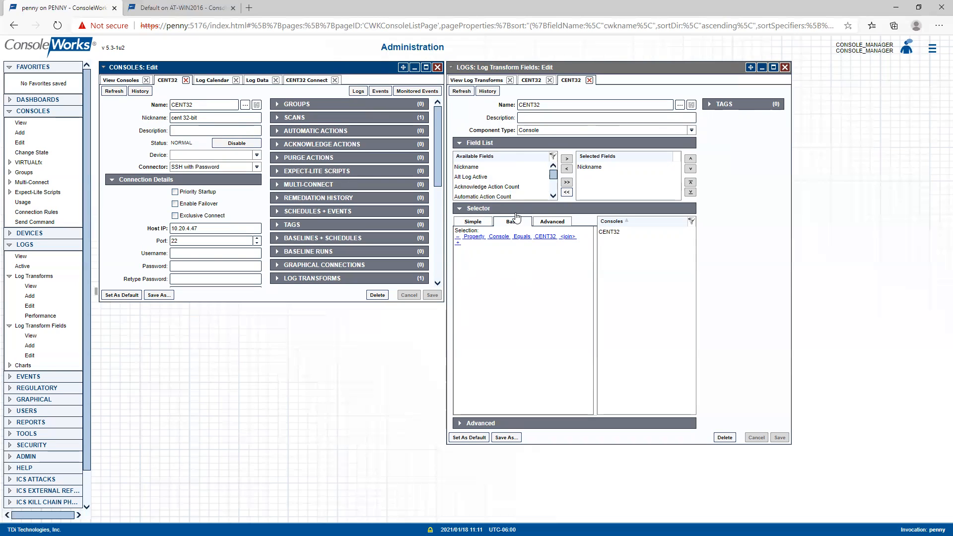
Return to the CENT32 log transform and review its transform configuration with the fieldset selection collapsed.
left_click(531, 80)
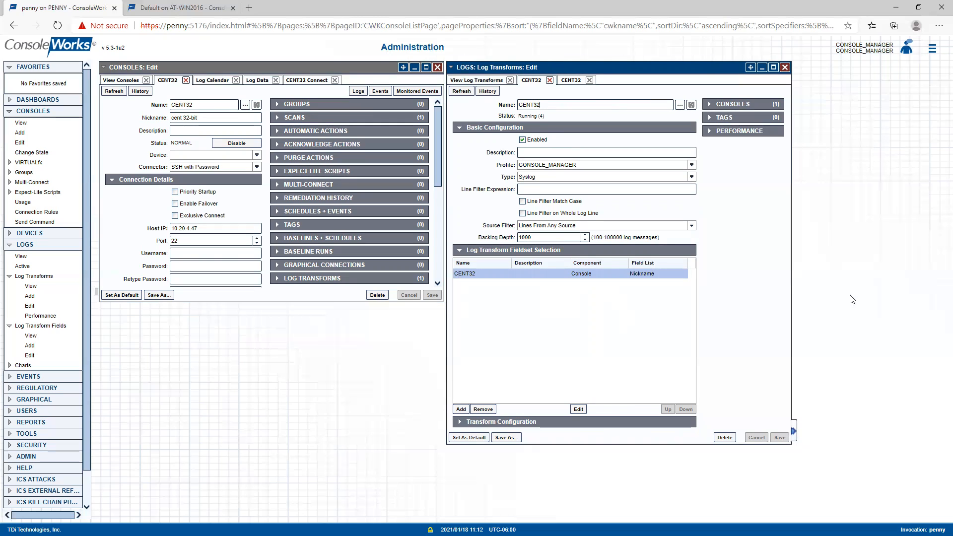
left_click(477, 250)
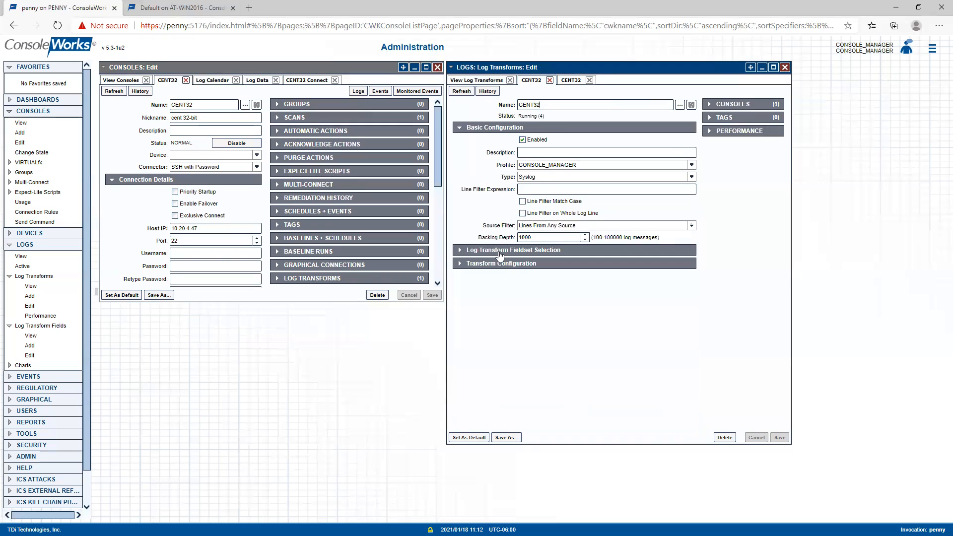
left_click(472, 265)
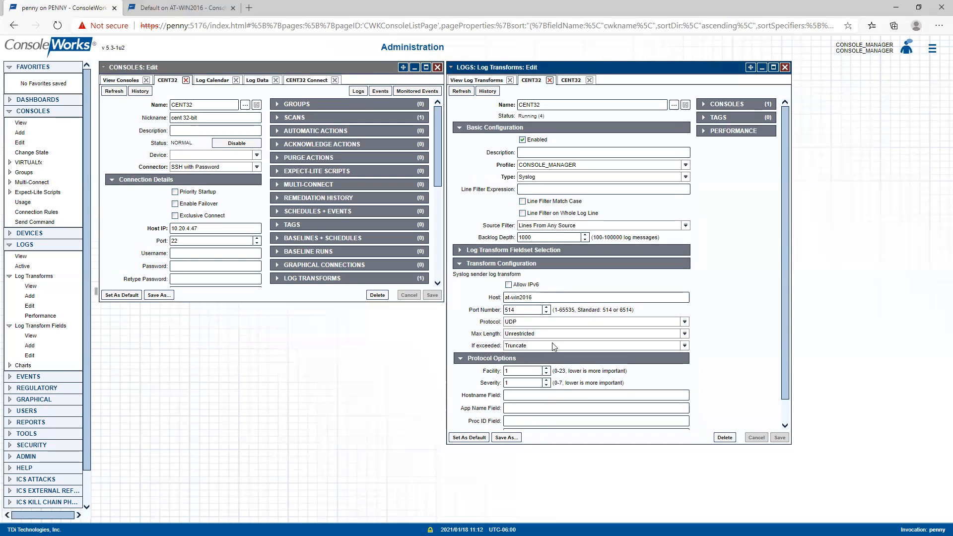
Switch to the AT-WIN2016 ConsoleWorks instance and open the CENT32_PENNYLT syslog listener console.
left_click(154, 8)
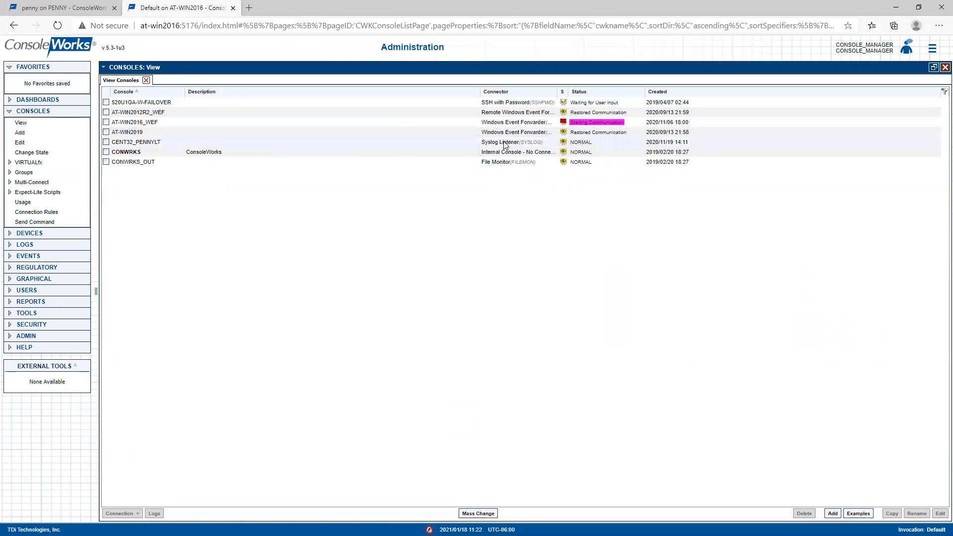
left_click(148, 142)
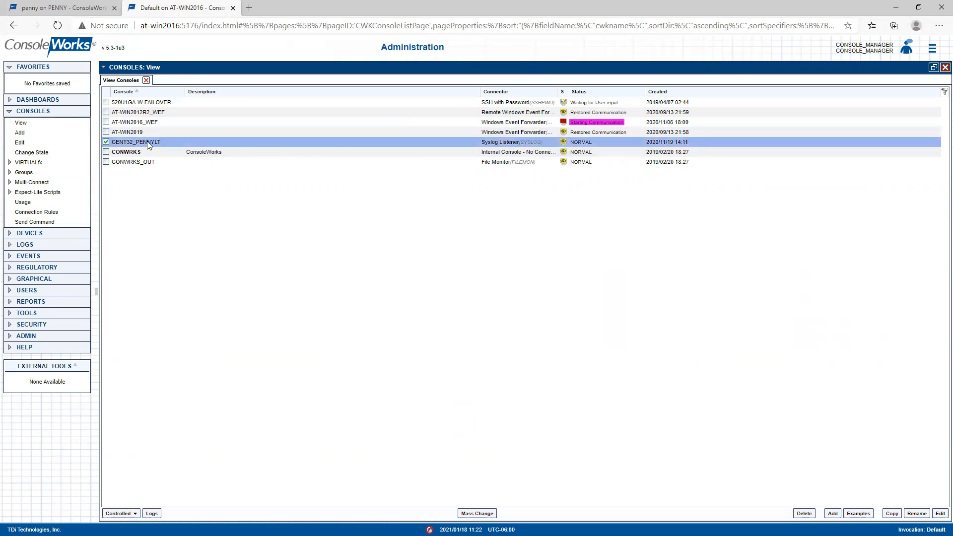
double_click(146, 143)
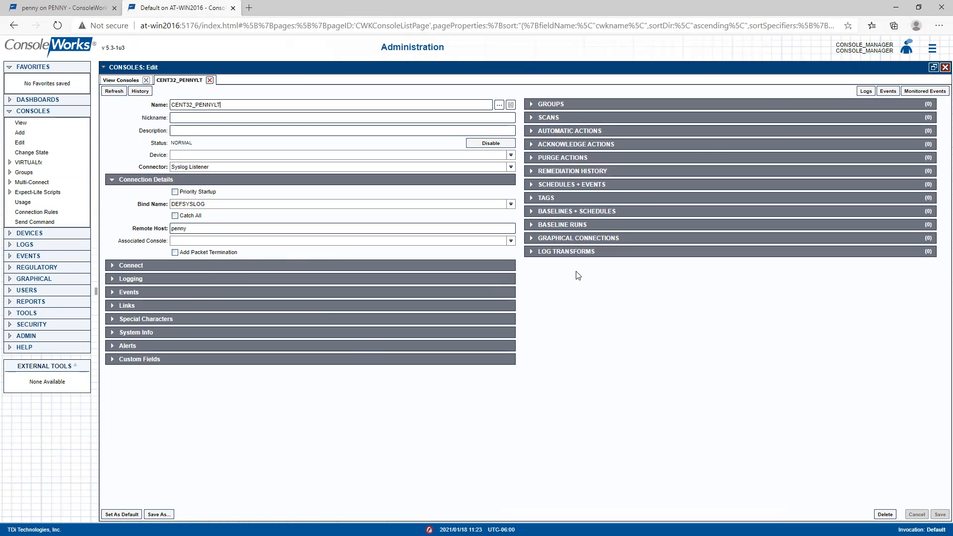
Open the CENT32_PENNYLT log for January 18, 2021 and examine the forwarded CENT32 session entries.
left_click(866, 91)
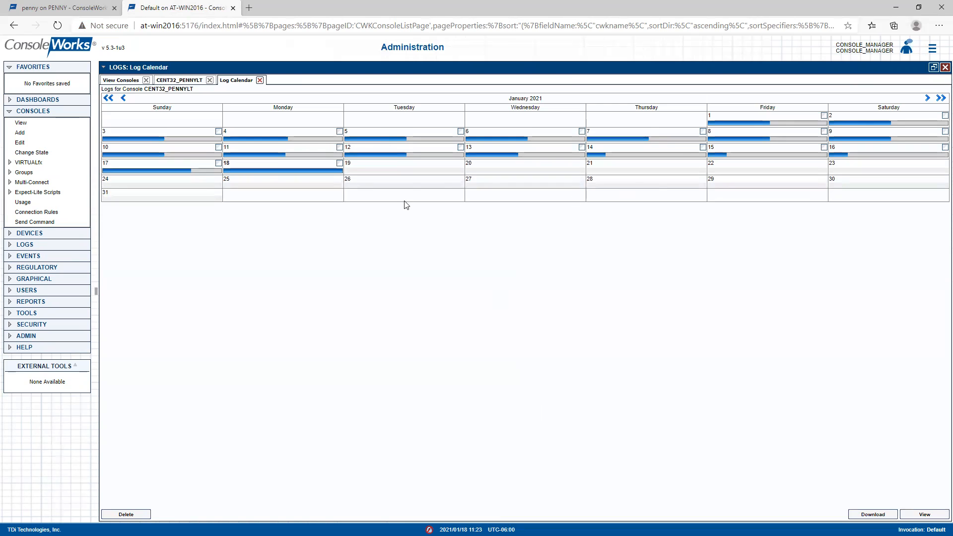
left_click(254, 171)
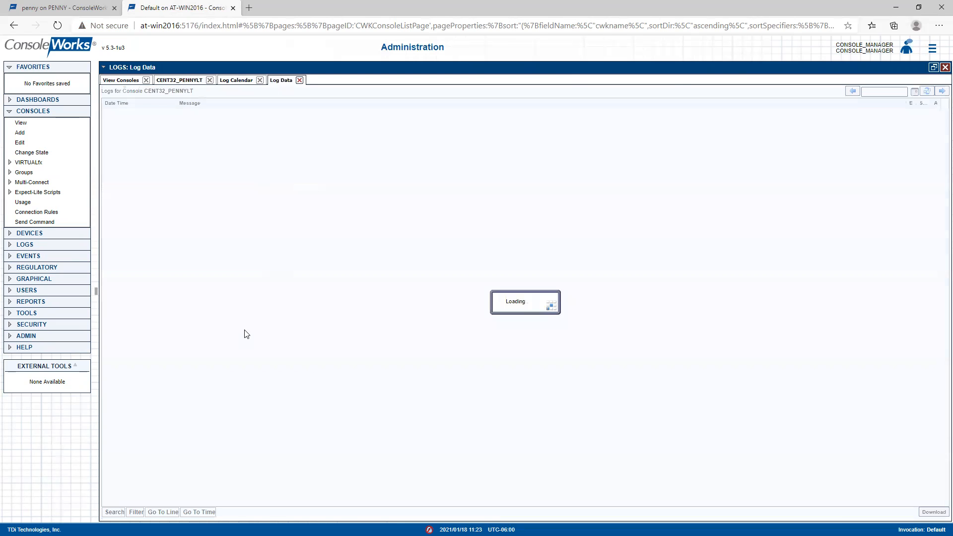
scroll(367, 244, "down", 6)
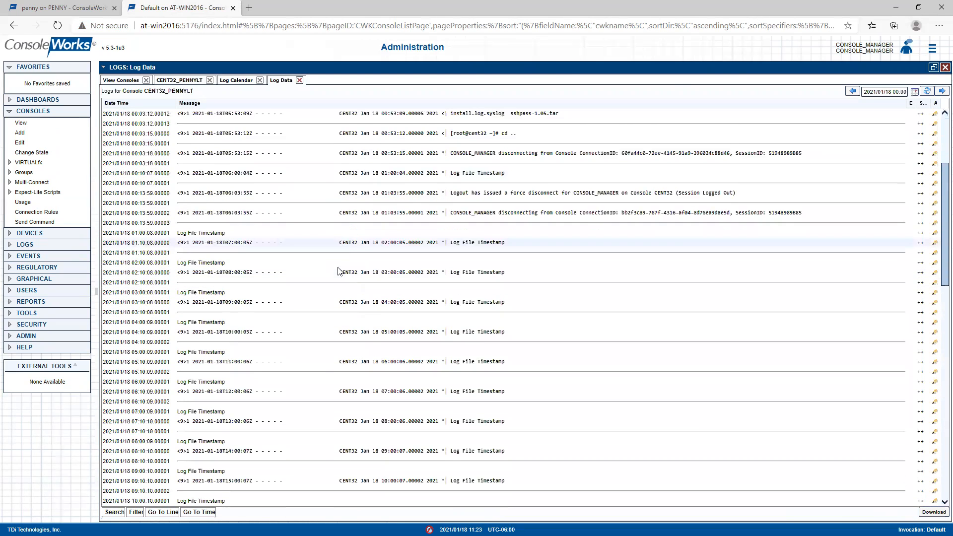
scroll(368, 244, "down", 7)
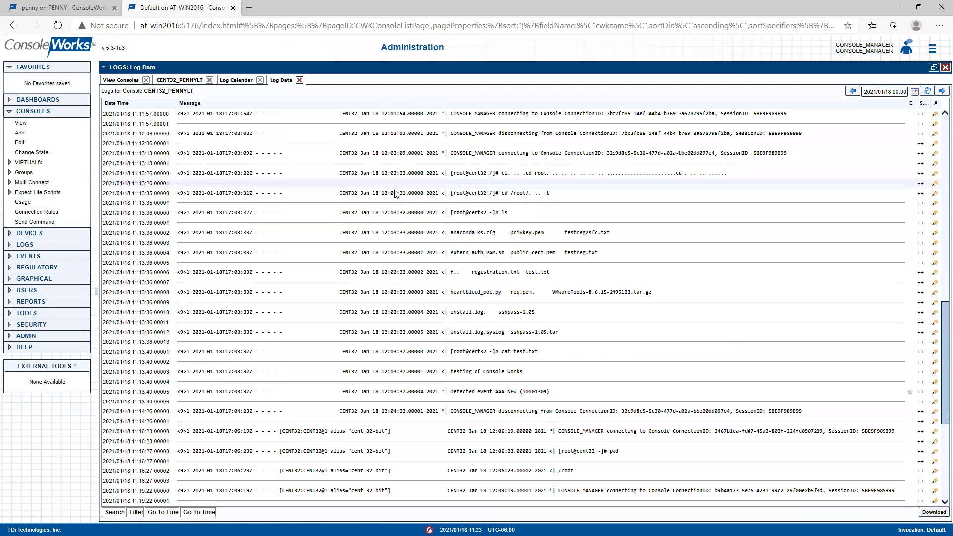
left_click(370, 114)
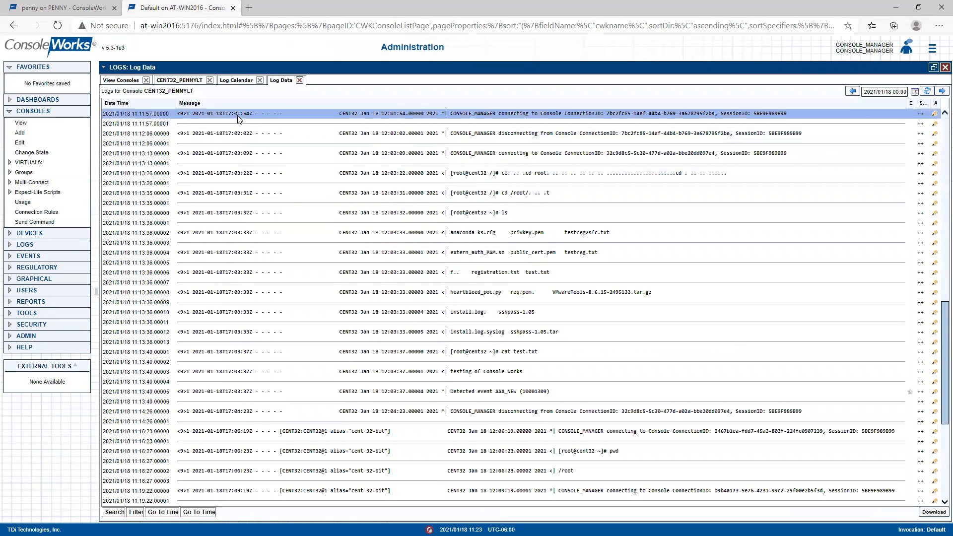
scroll(368, 138, "up", 1)
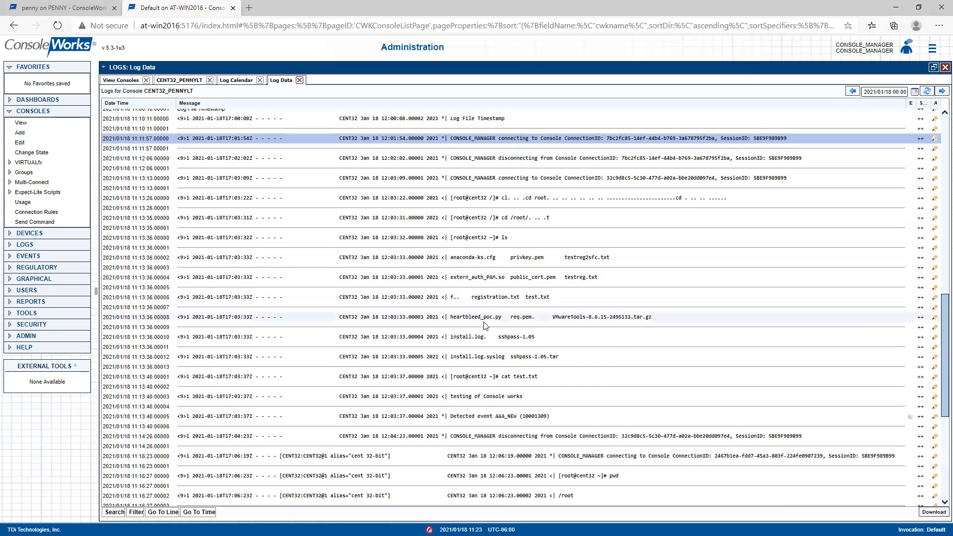
Compare the forwarded ls and cat test.txt entries with the terminal output in the CENT32 connection window and return to the CENT32_PENNYLT log.
scroll(494, 366, "down", 1)
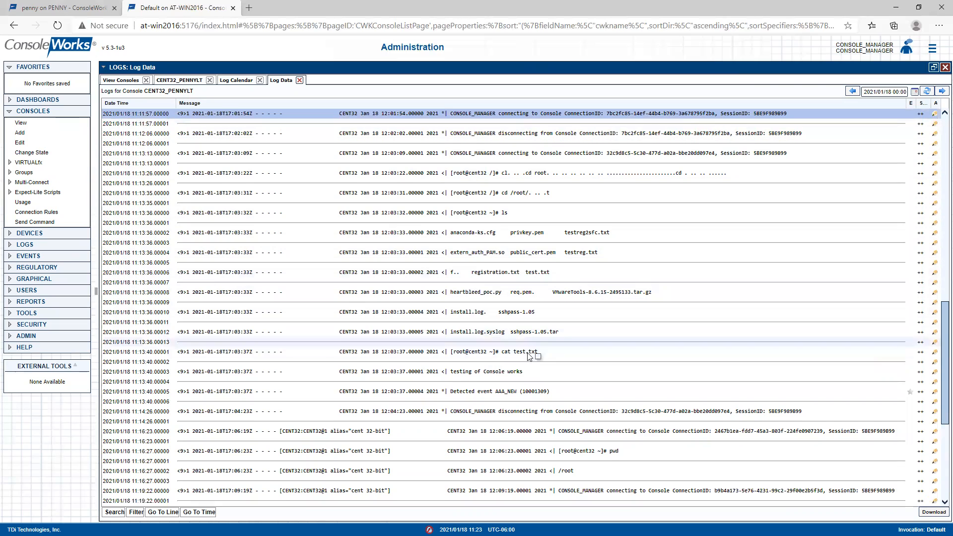
key("alt+Tab")
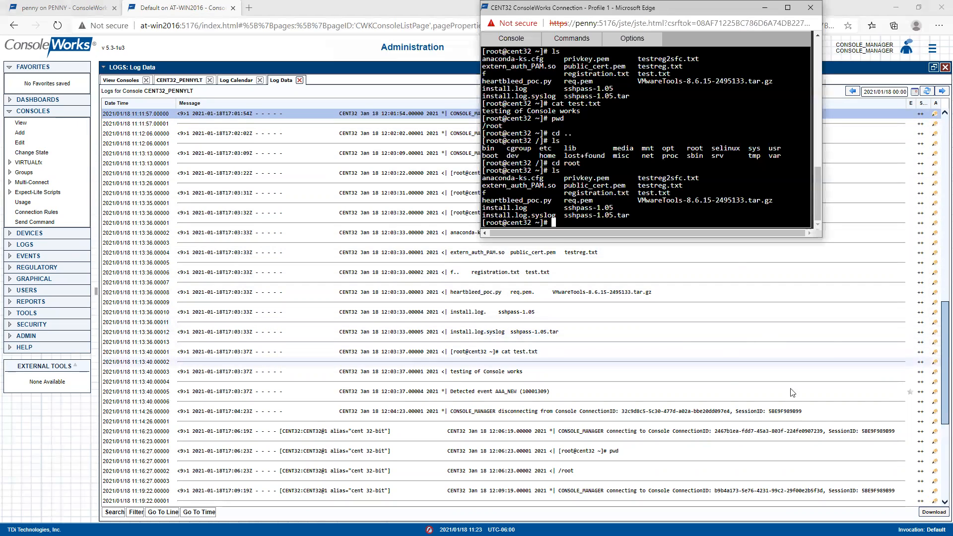
left_click(572, 39)
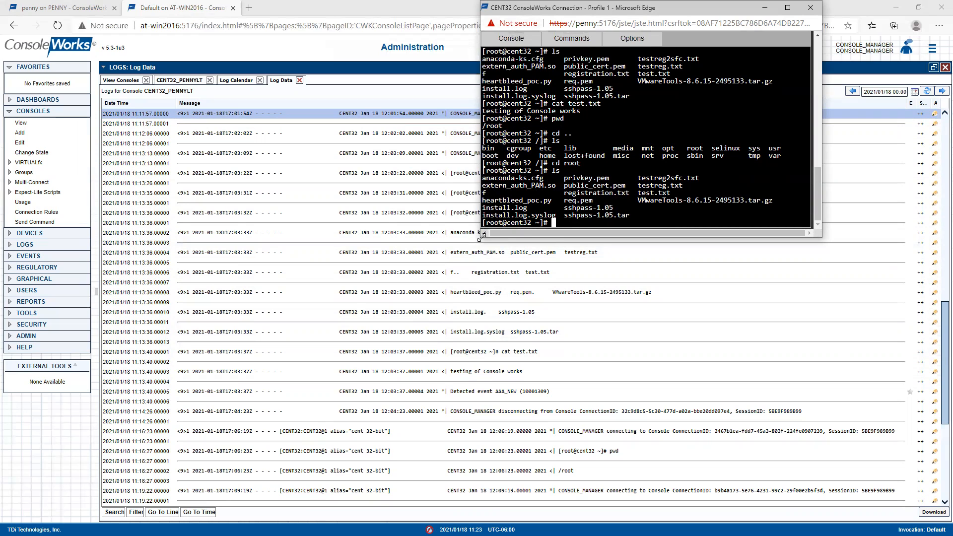
left_click(311, 69)
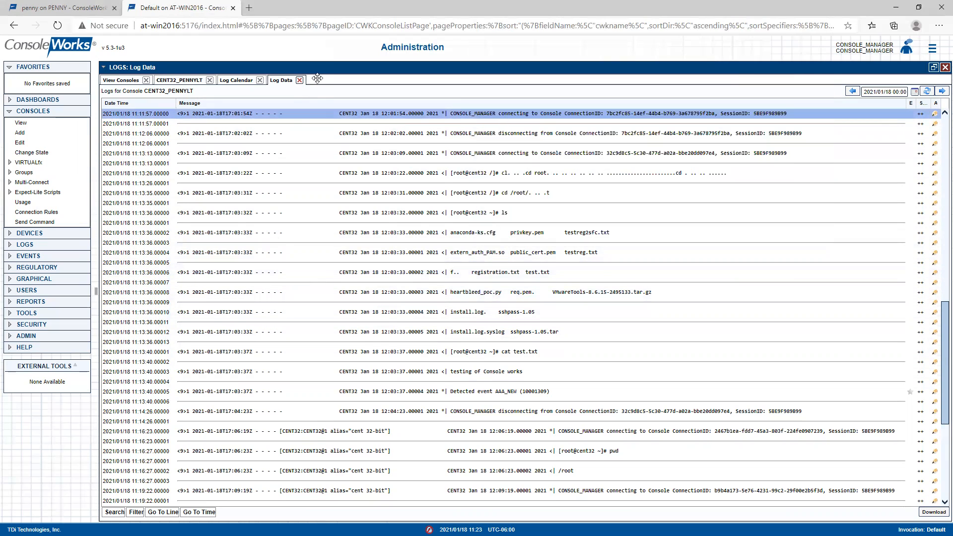
Select the 11:16:23 connection entry carrying the alias "cent 32-bit" and examine the fieldset data in it and the entries through 11:19:30.
scroll(359, 286, "down", 1)
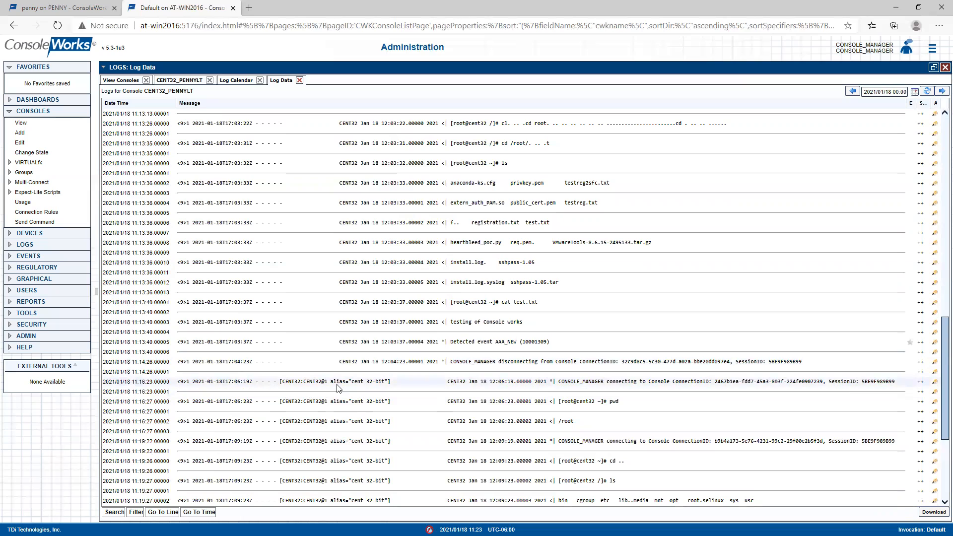
left_click(293, 384)
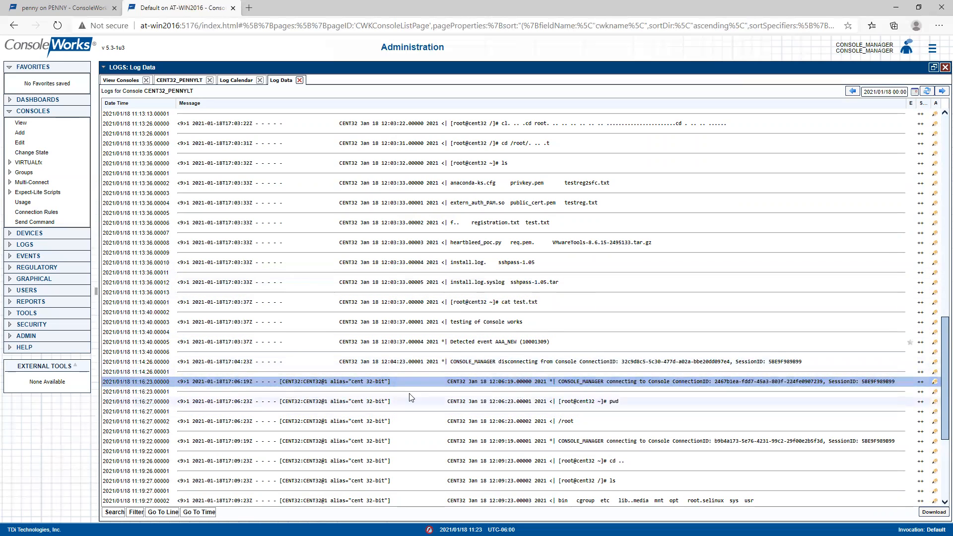
scroll(383, 397, "down", 2)
scroll(382, 397, "down", 5)
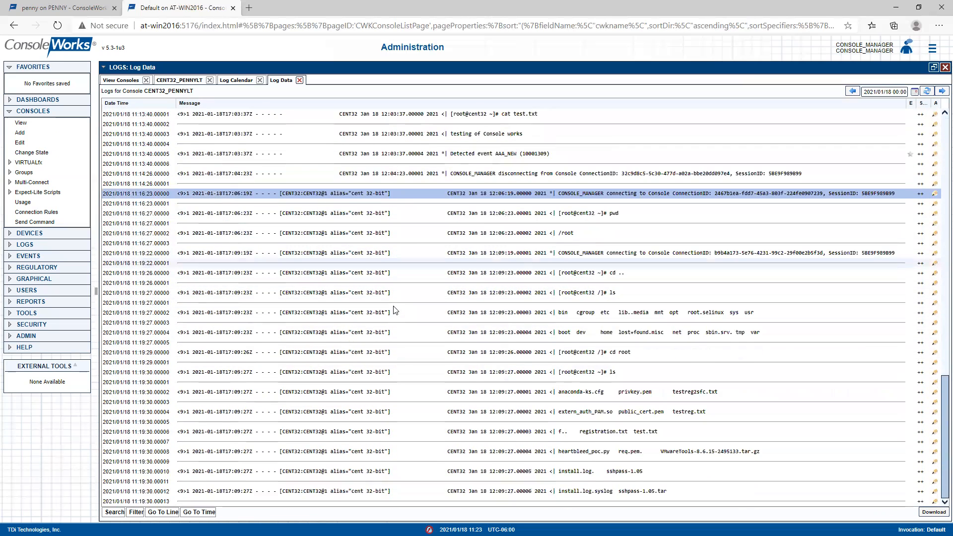